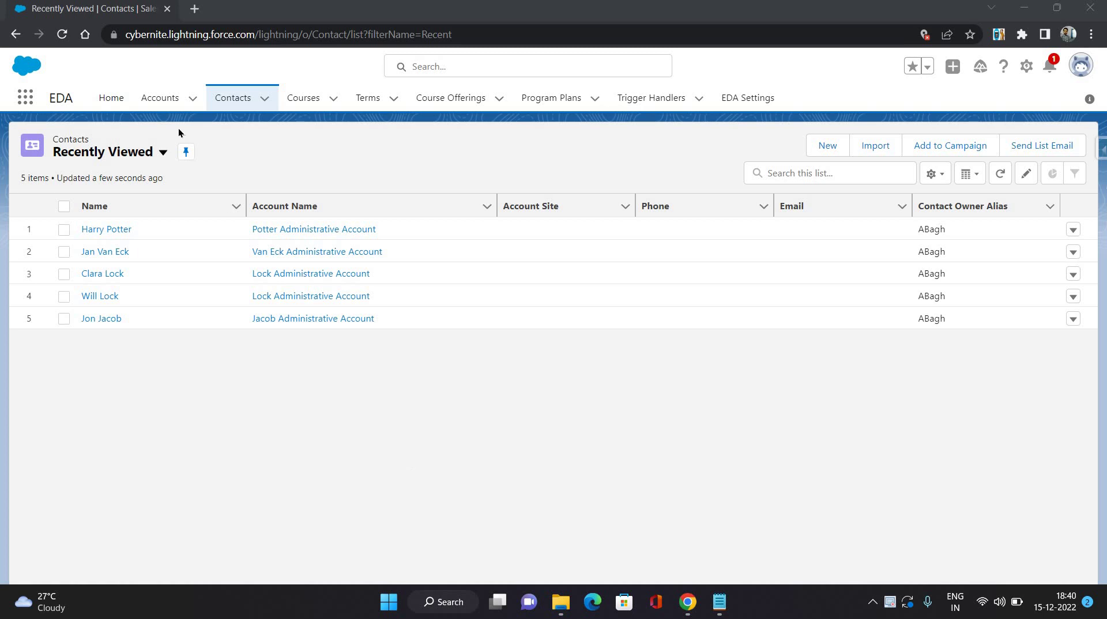
- Start a new account with the Household Account record type
{"action": "left_click", "coordinate": [154, 96]}
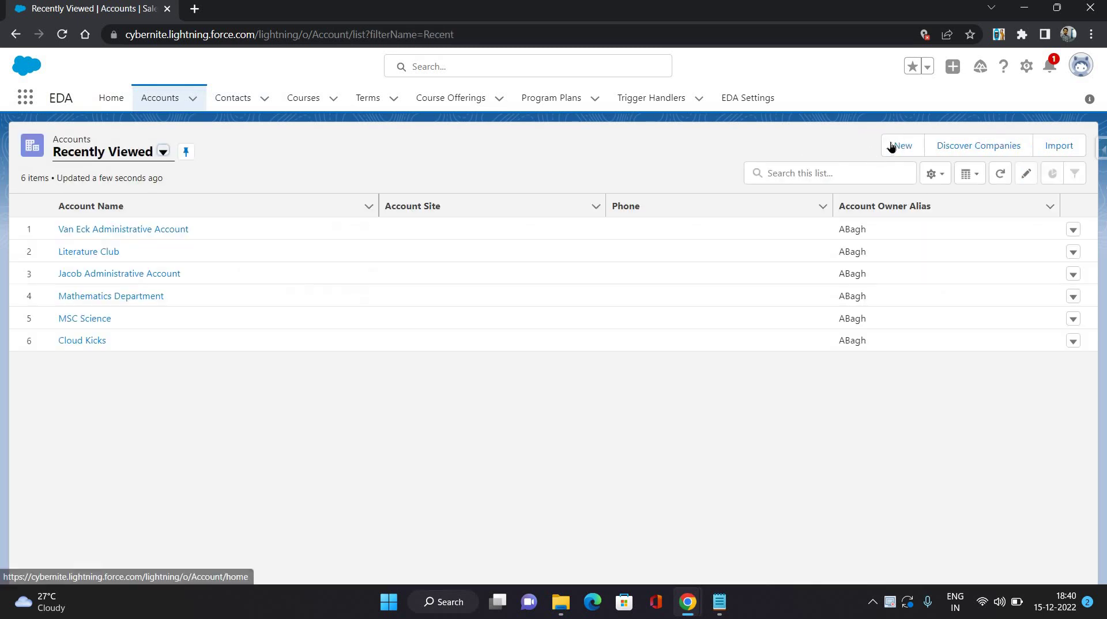
{"action": "left_click", "coordinate": [891, 146]}
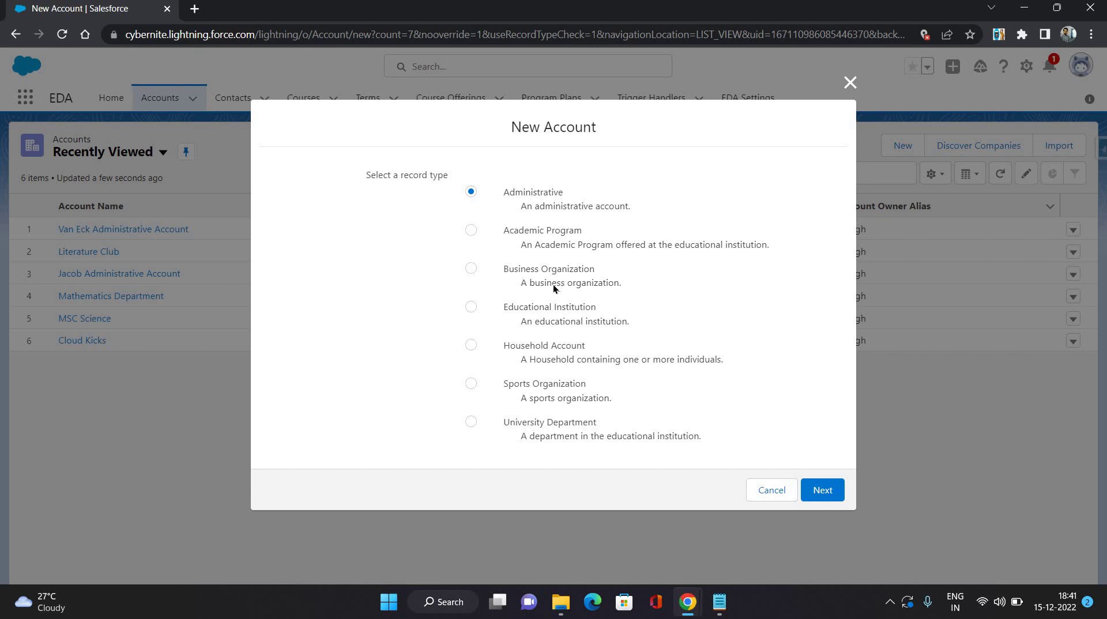
{"action": "left_click", "coordinate": [471, 344]}
{"action": "key", "text": "Return"}
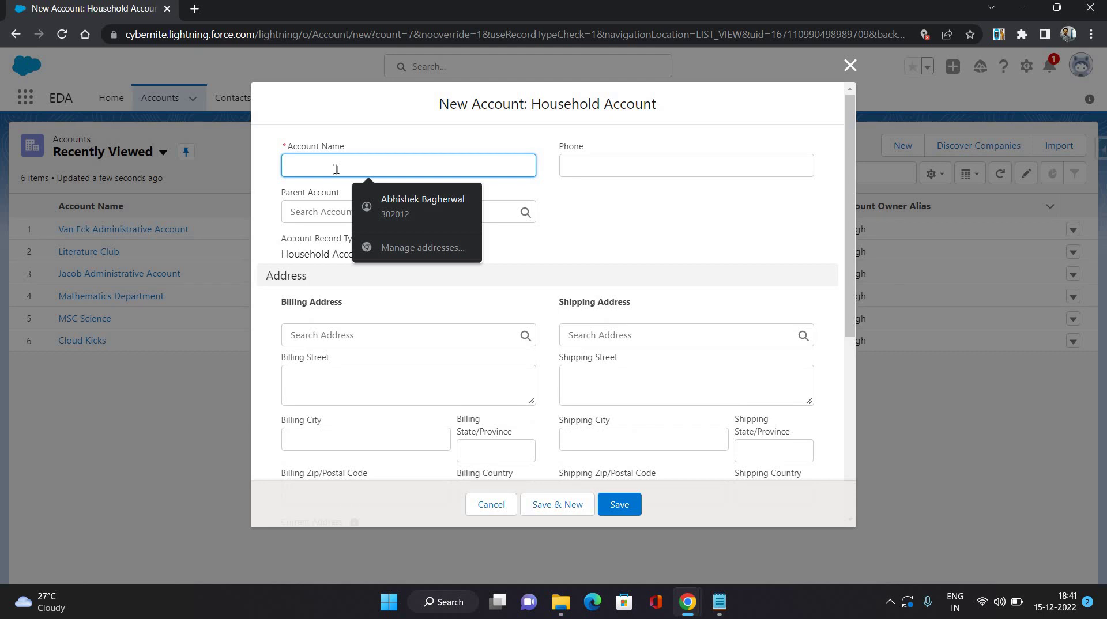
- Name the household account "Karate Household" and save it
{"action": "type", "text": "Karate "}
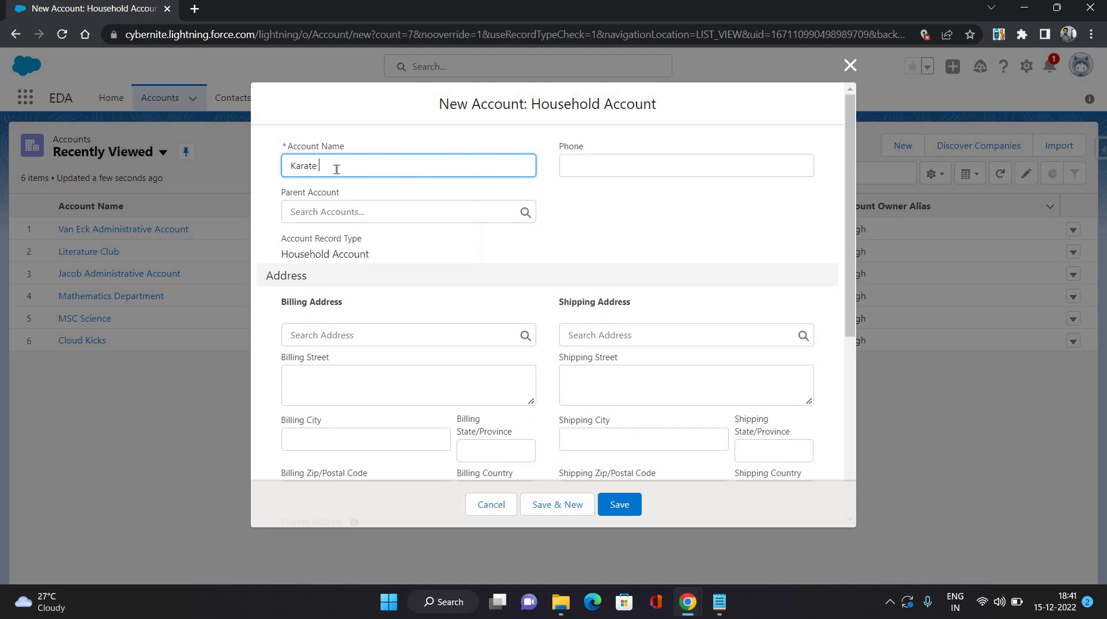
{"action": "type", "text": "Household"}
{"action": "left_click", "coordinate": [585, 228]}
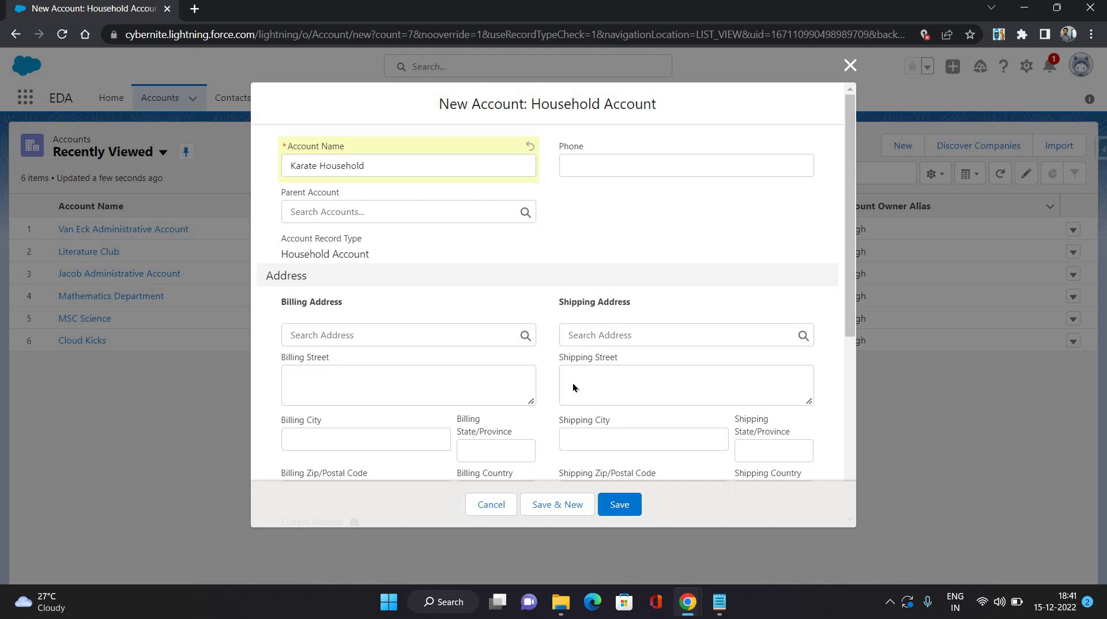
{"action": "scroll", "coordinate": [573, 403], "scroll_direction": "down", "scroll_amount": 3}
{"action": "left_click", "coordinate": [619, 505]}
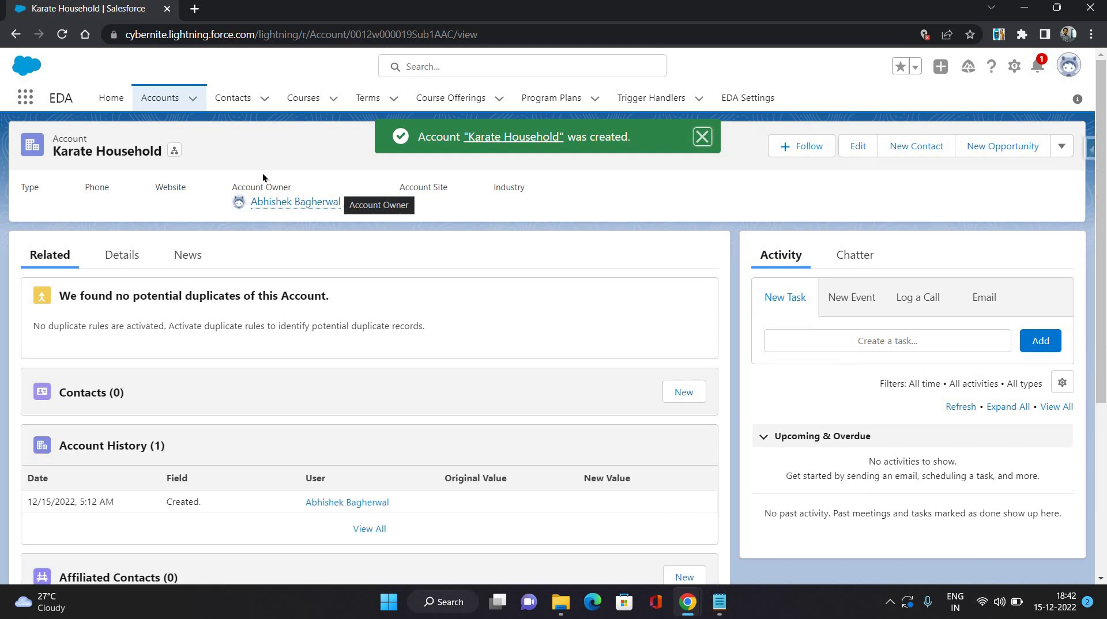
- Open the first recently viewed contact and start a new affiliation from its Affiliated Accounts related list
{"action": "left_click", "coordinate": [228, 109]}
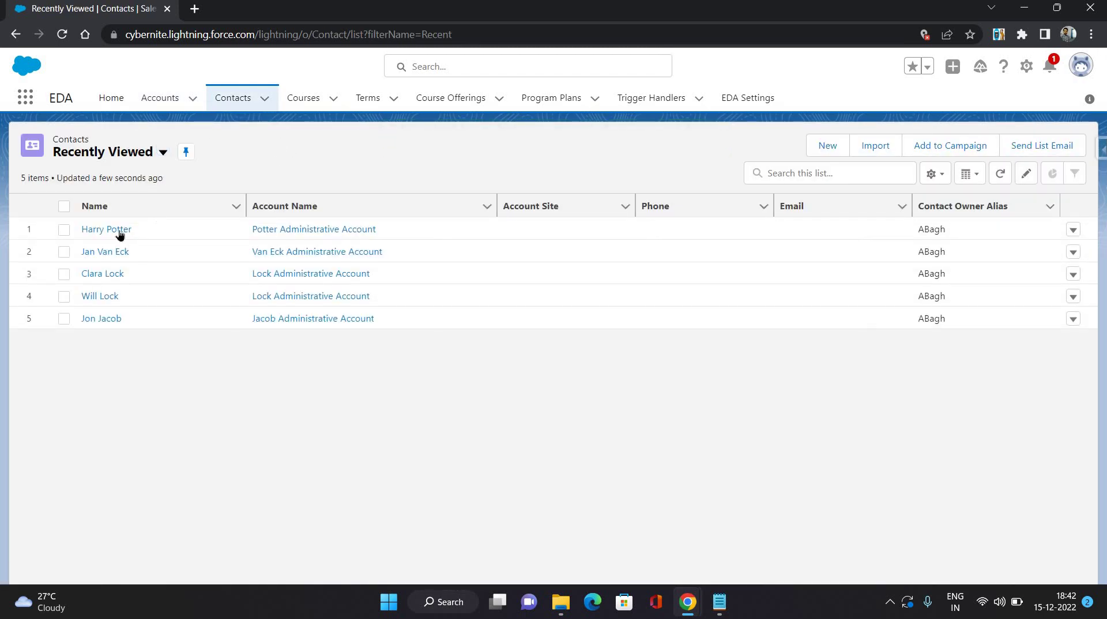
{"action": "left_click", "coordinate": [119, 233]}
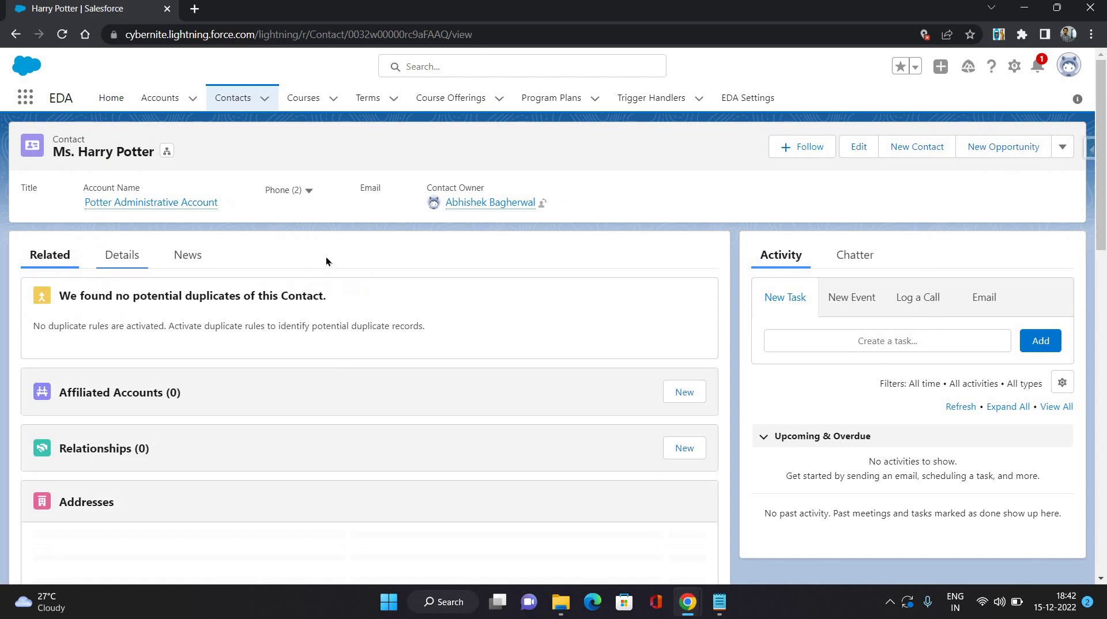
{"action": "left_click", "coordinate": [121, 255]}
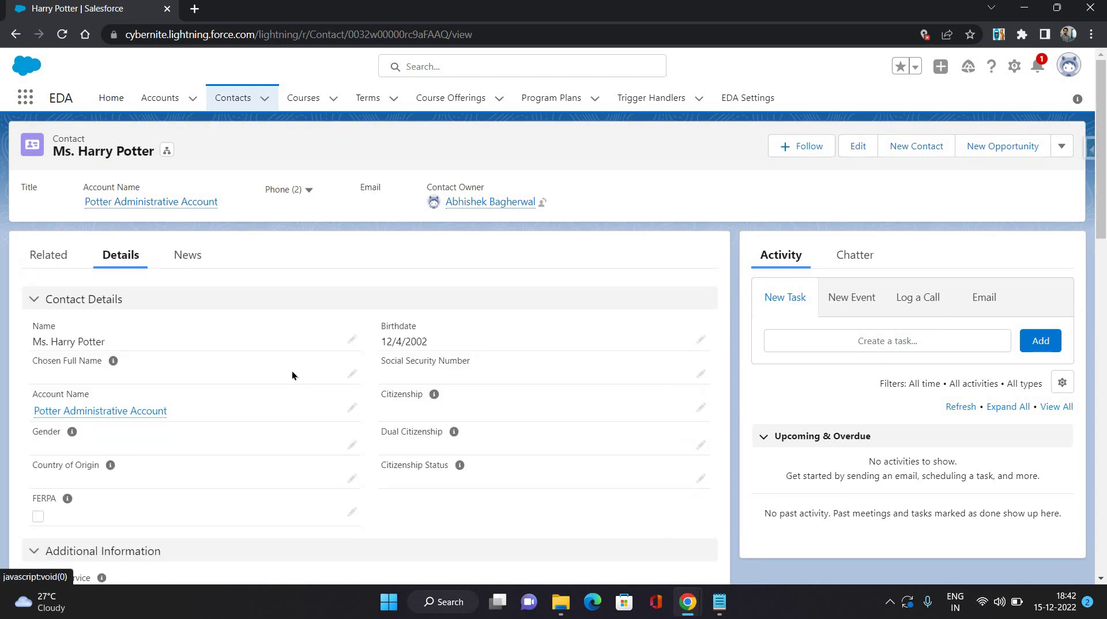
{"action": "scroll", "coordinate": [292, 371], "scroll_direction": "down", "scroll_amount": 3}
{"action": "scroll", "coordinate": [67, 262], "scroll_direction": "up", "scroll_amount": 3}
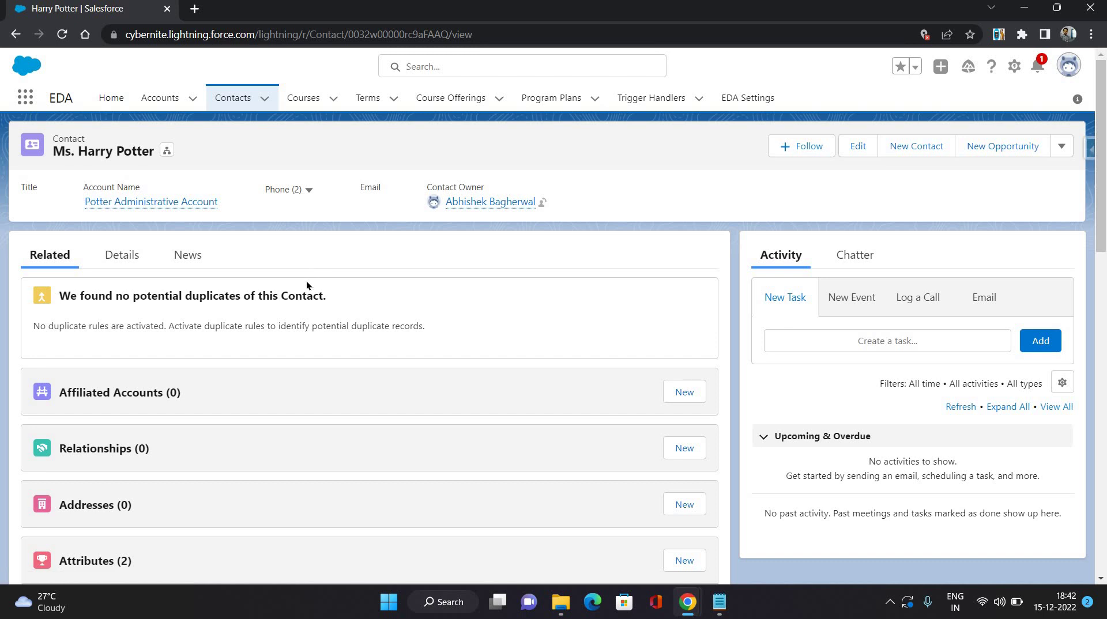
{"action": "scroll", "coordinate": [231, 305], "scroll_direction": "down", "scroll_amount": 1}
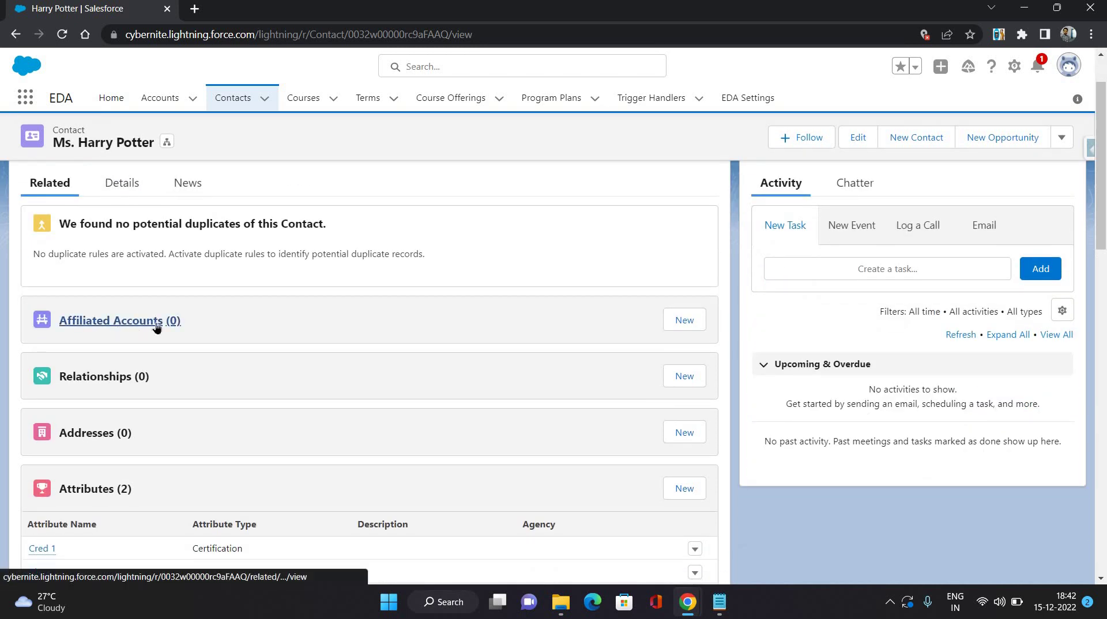
{"action": "left_click", "coordinate": [685, 319]}
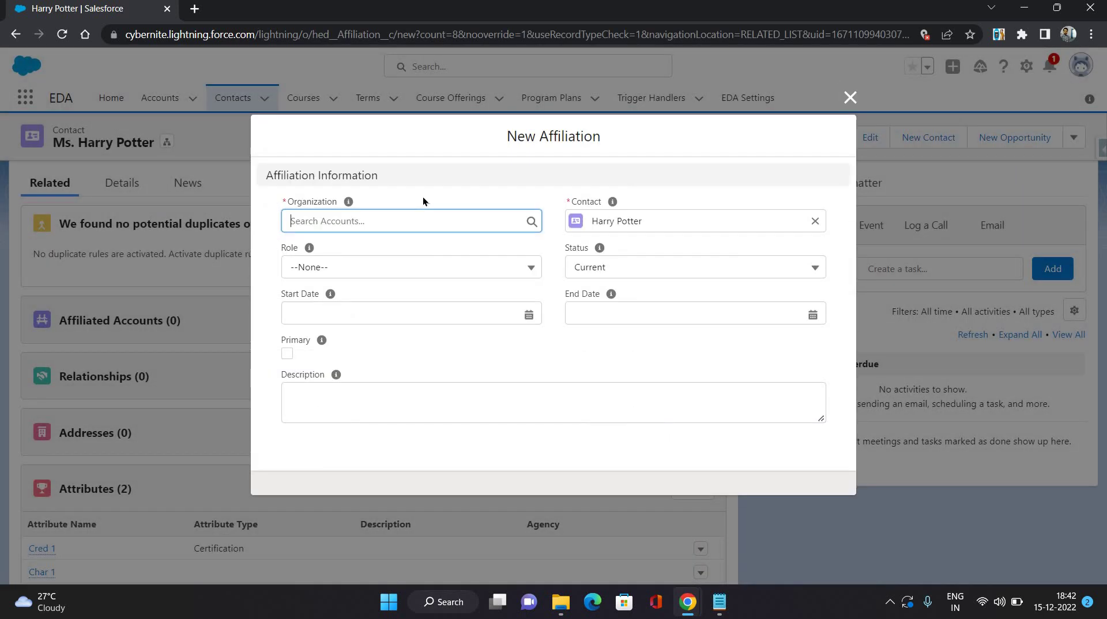
- Set the affiliation's organization to Karate Household and its role to Student
{"action": "left_click", "coordinate": [353, 226]}
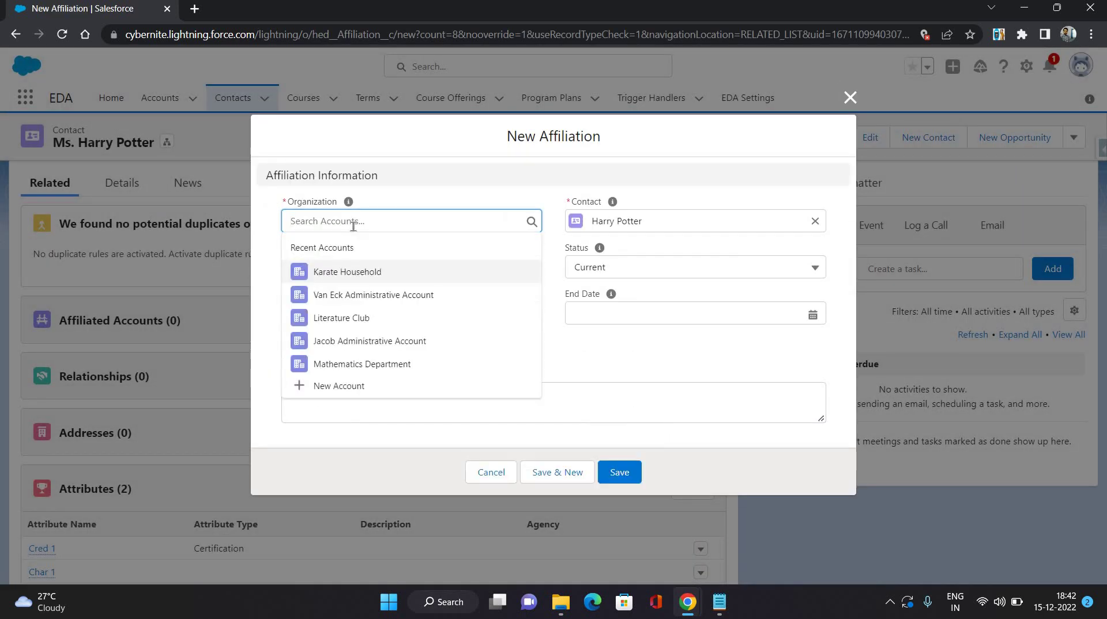
{"action": "left_click", "coordinate": [331, 272]}
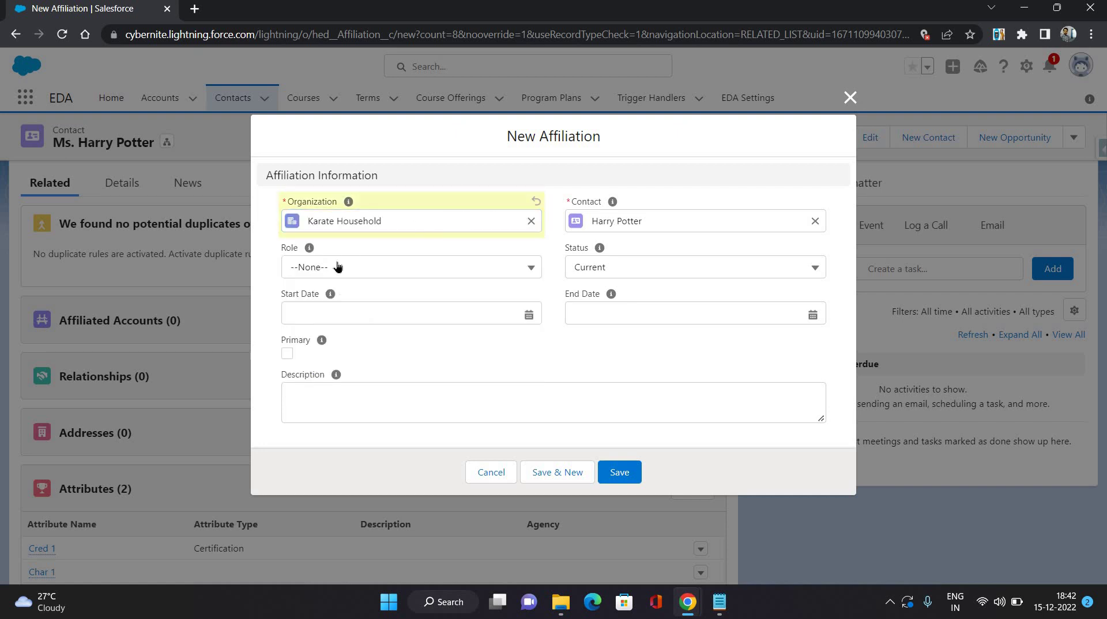
{"action": "left_click", "coordinate": [338, 266]}
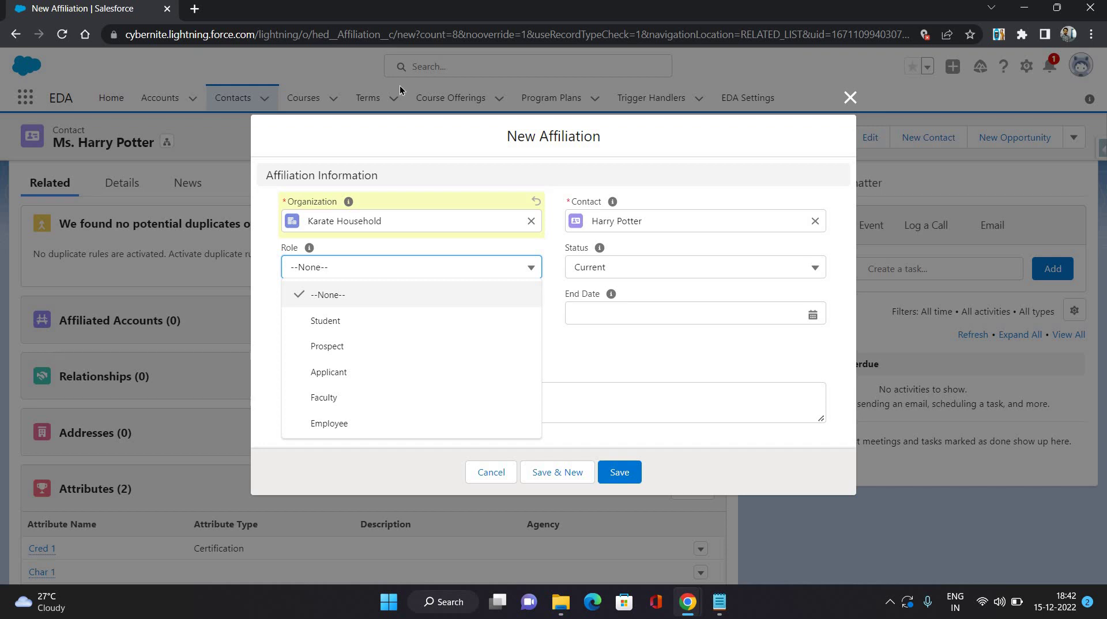
{"action": "left_click", "coordinate": [349, 321]}
{"action": "left_click", "coordinate": [399, 263]}
{"action": "key", "text": "Return"}
{"action": "key", "text": "Down"}
{"action": "key", "text": "Down"}
{"action": "key", "text": "Down"}
{"action": "key", "text": "Return"}
- Set the affiliation's start date to 12/15/2022 and end date to 12/31/2022, and save it as primary
{"action": "left_click", "coordinate": [414, 312]}
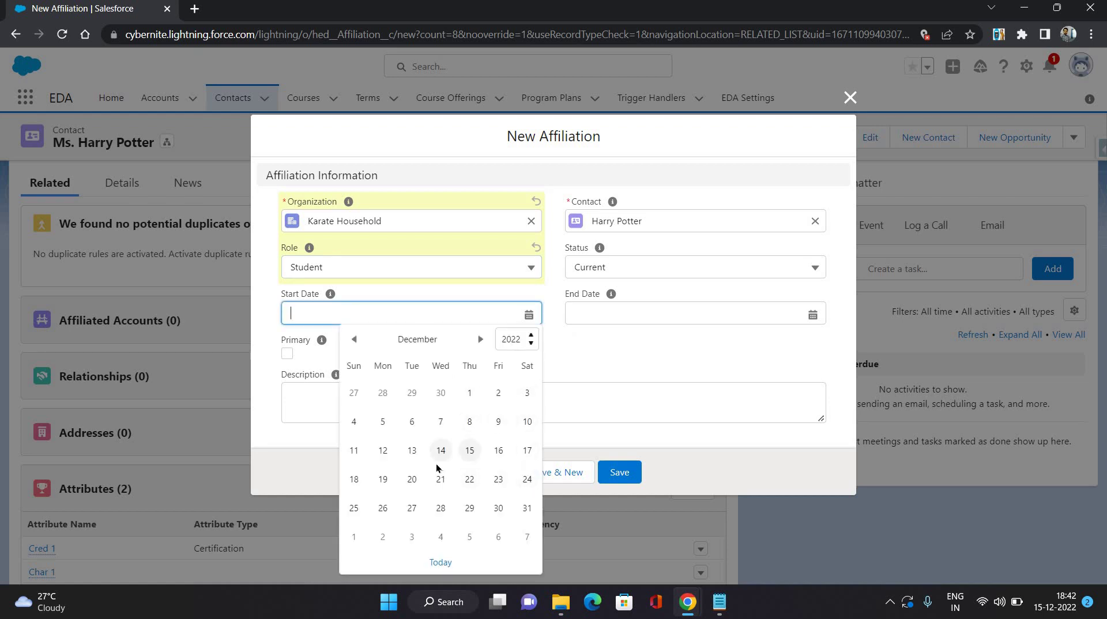
{"action": "left_click", "coordinate": [466, 456]}
{"action": "left_click", "coordinate": [617, 313]}
{"action": "key", "text": "Right"}
{"action": "key", "text": "Return"}
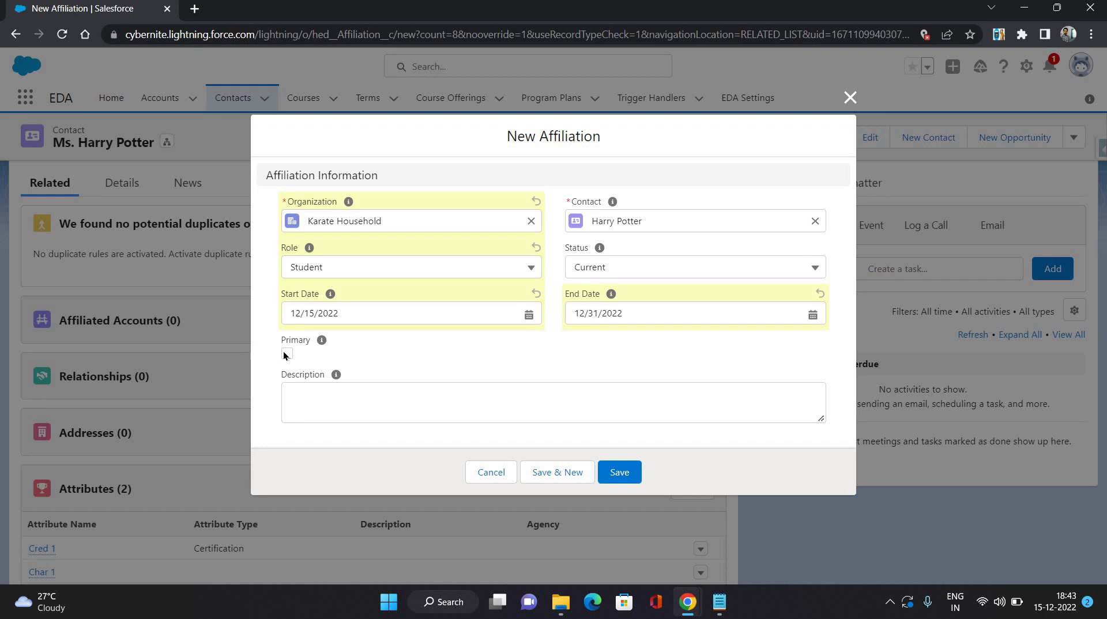
{"action": "left_click", "coordinate": [286, 354]}
{"action": "left_click", "coordinate": [619, 472]}
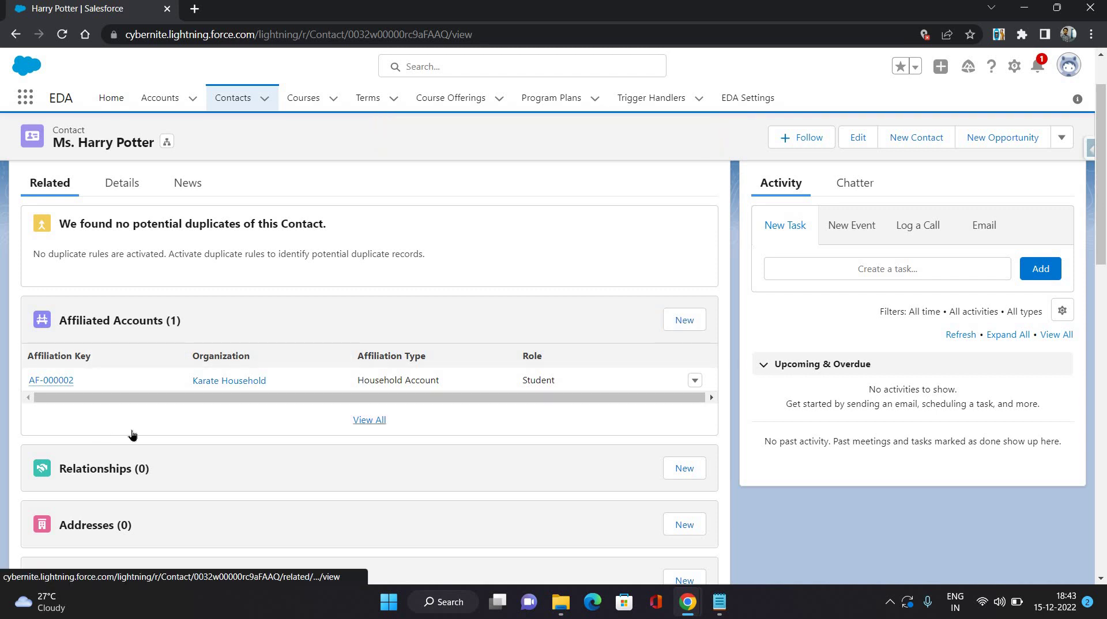
- Check the Affiliated Contacts on the Karate Household account and return to the contact through that list
{"action": "left_click", "coordinate": [211, 380]}
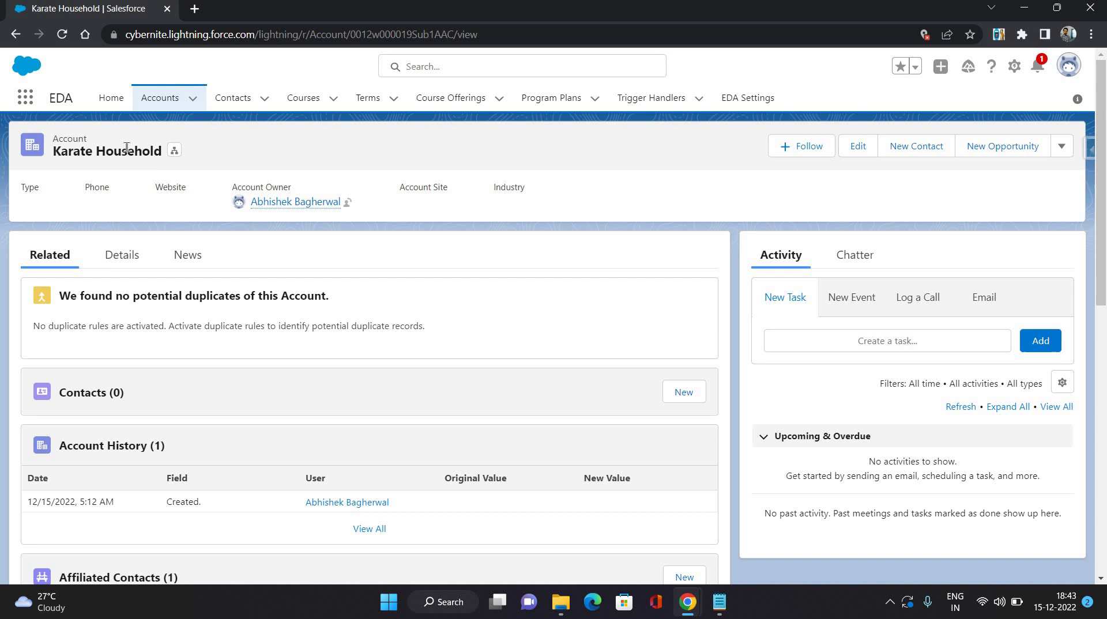
{"action": "scroll", "coordinate": [233, 378], "scroll_direction": "down", "scroll_amount": 4}
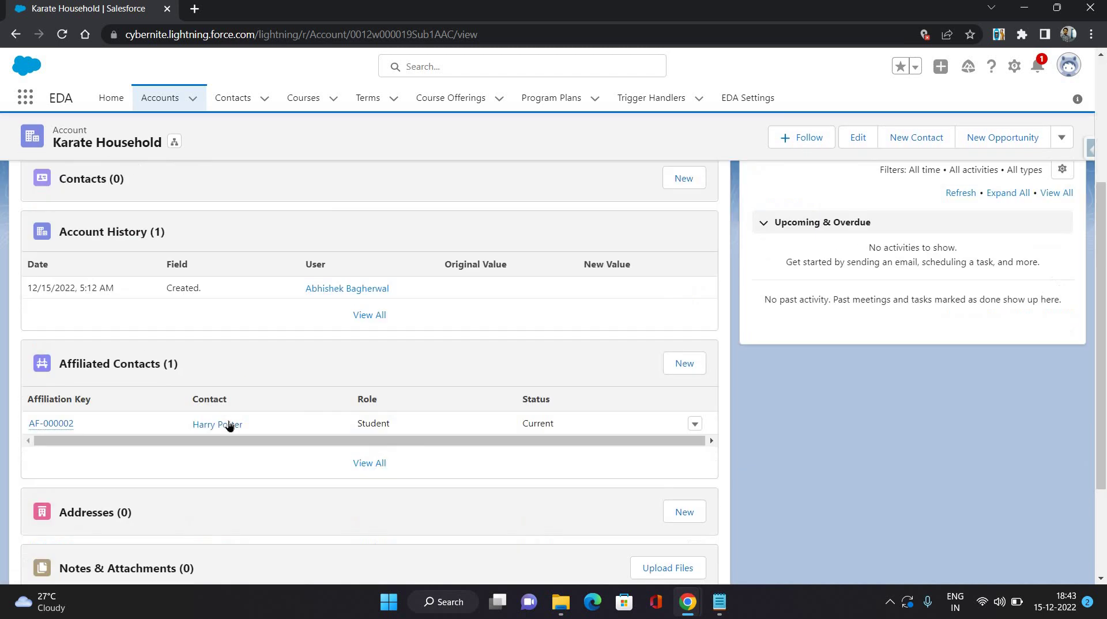
{"action": "left_click", "coordinate": [230, 425]}
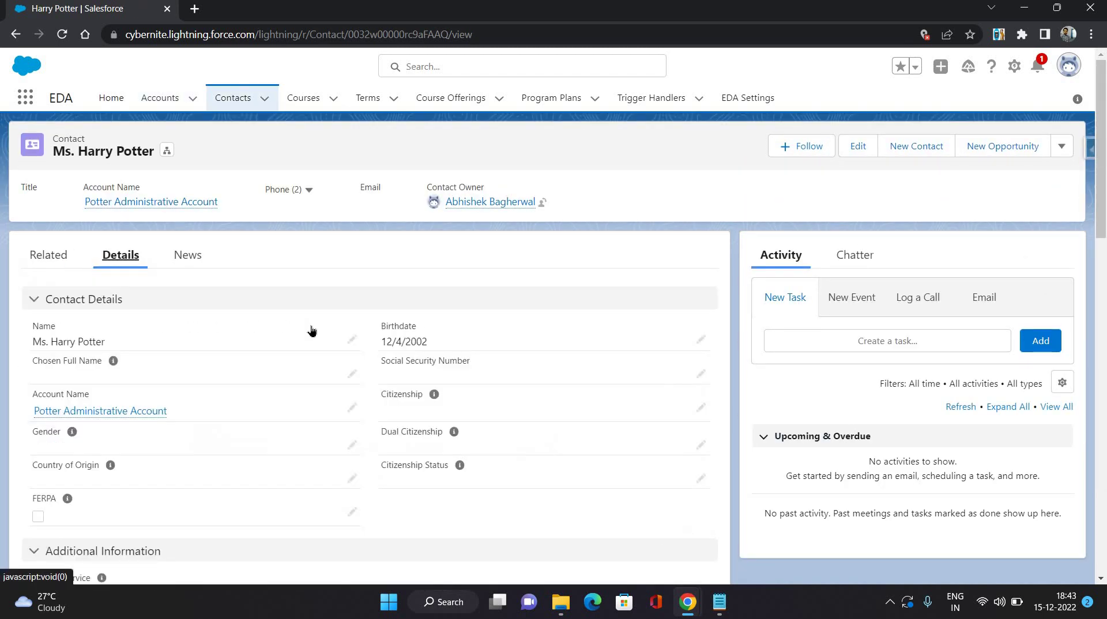
- Examine the Primary Household field under Primary Affiliations in the contact's details
{"action": "scroll", "coordinate": [340, 340], "scroll_direction": "down", "scroll_amount": 10}
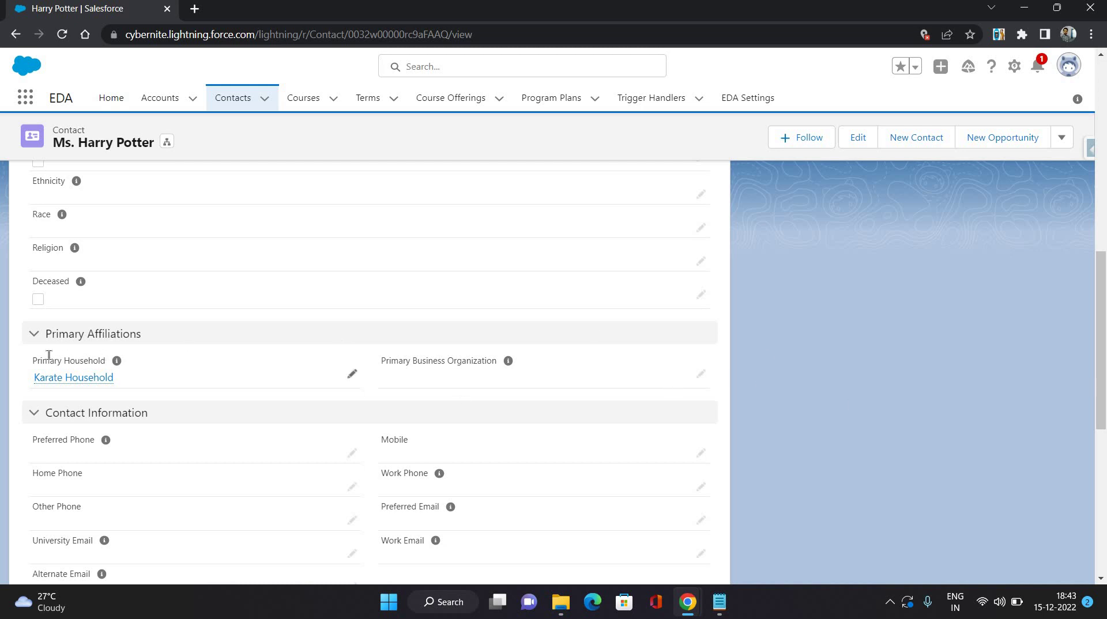
{"action": "left_click_drag", "start_coordinate": [30, 355], "coordinate": [106, 363]}
{"action": "left_click", "coordinate": [90, 362]}
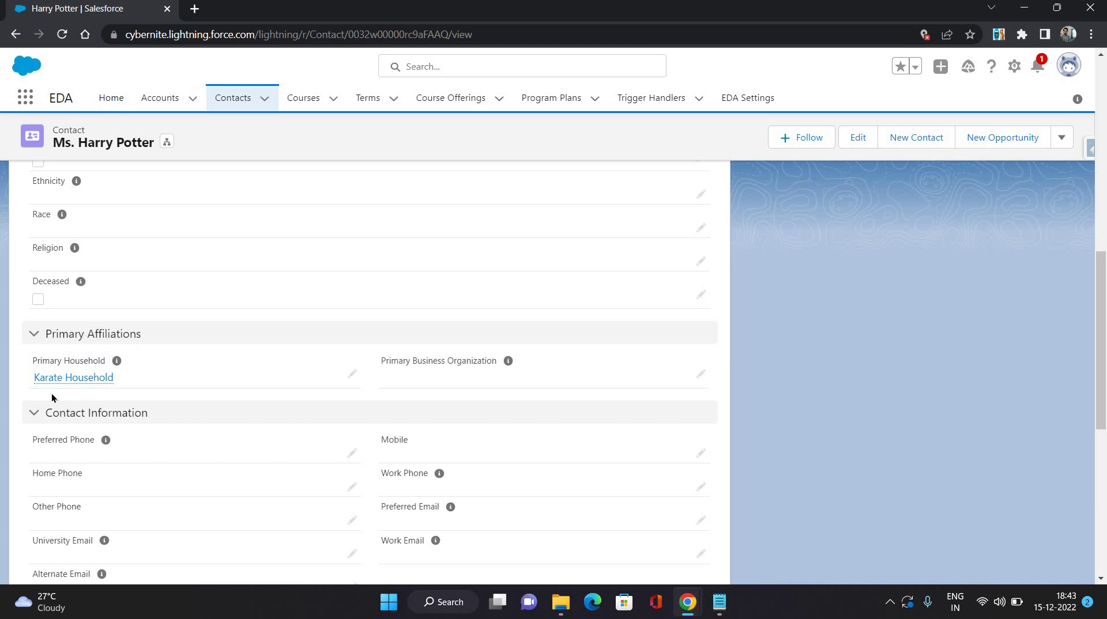